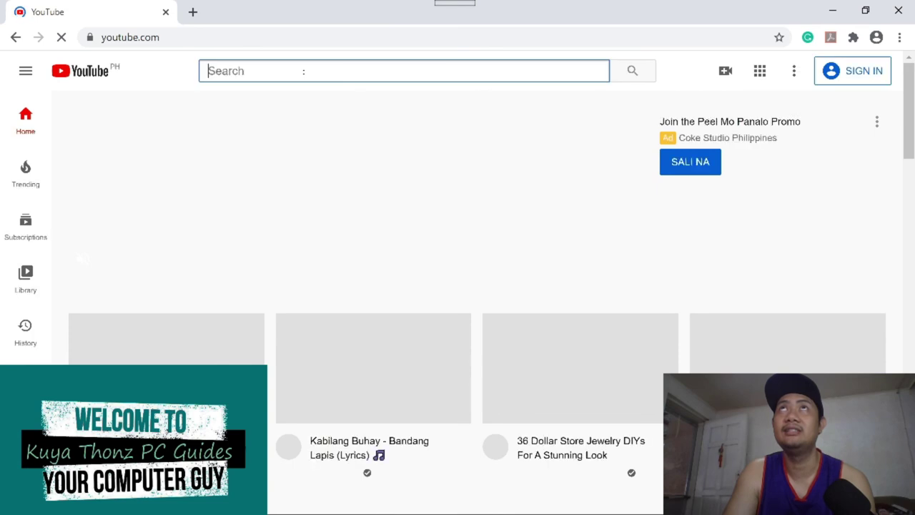
# - Search YouTube for the channel "kuya thonz pc guides" using the matching search suggestion
pyautogui.write('kuya')
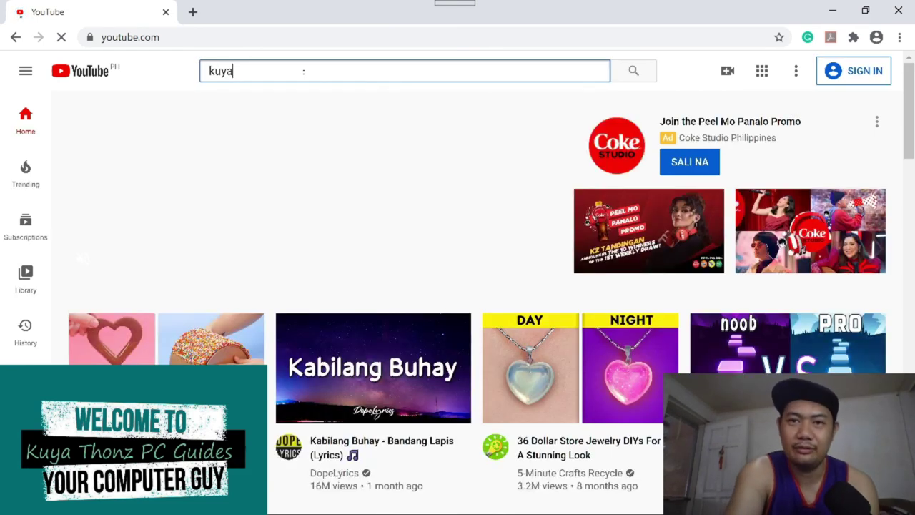
pyautogui.write(' th')
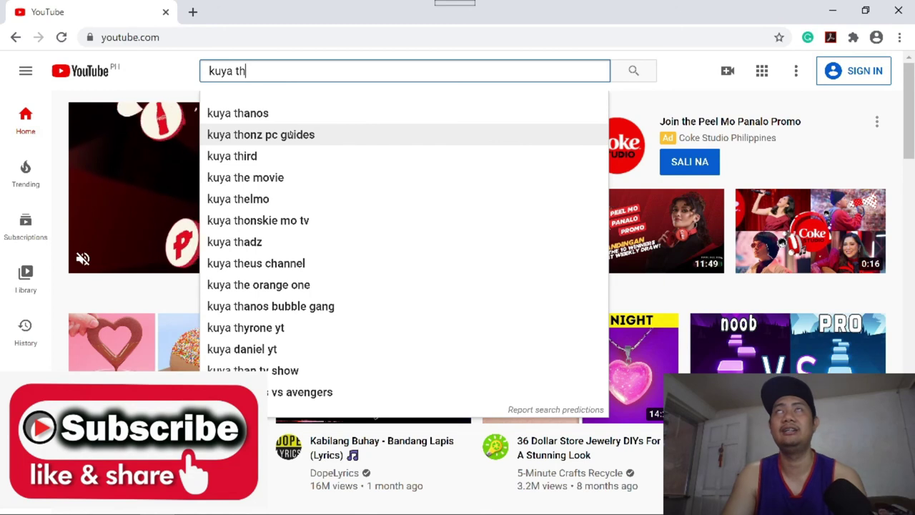
pyautogui.click(294, 135)
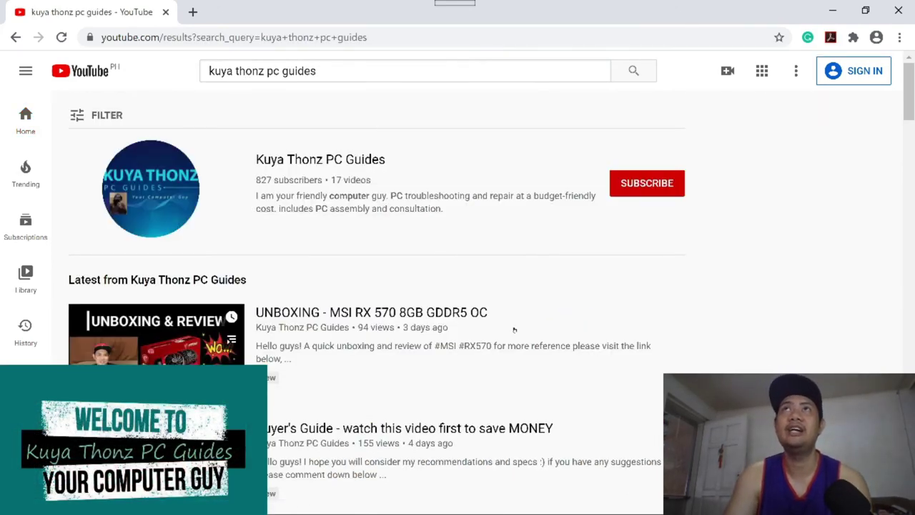
# - Look through the Kuya Thonz PC Guides channel entry and its list of videos in the search results
pyautogui.moveTo(514, 330)
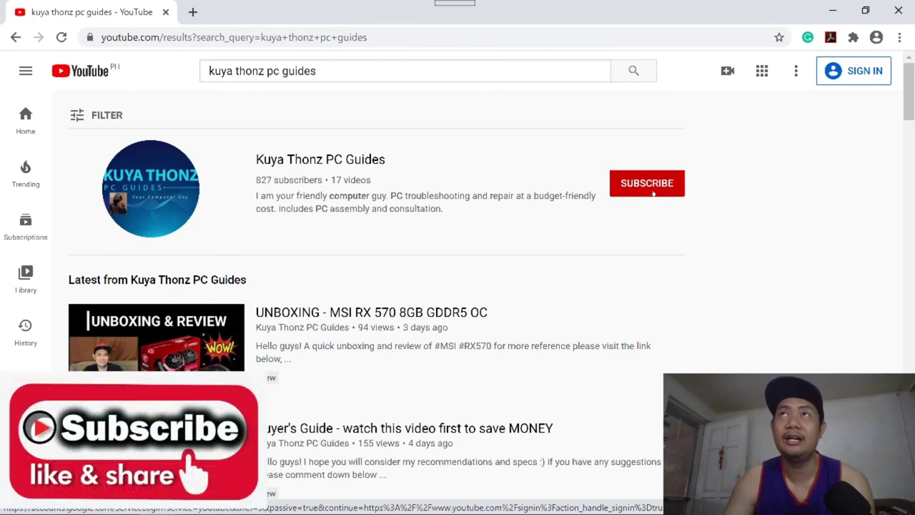
pyautogui.scroll(-3, 353, 274)
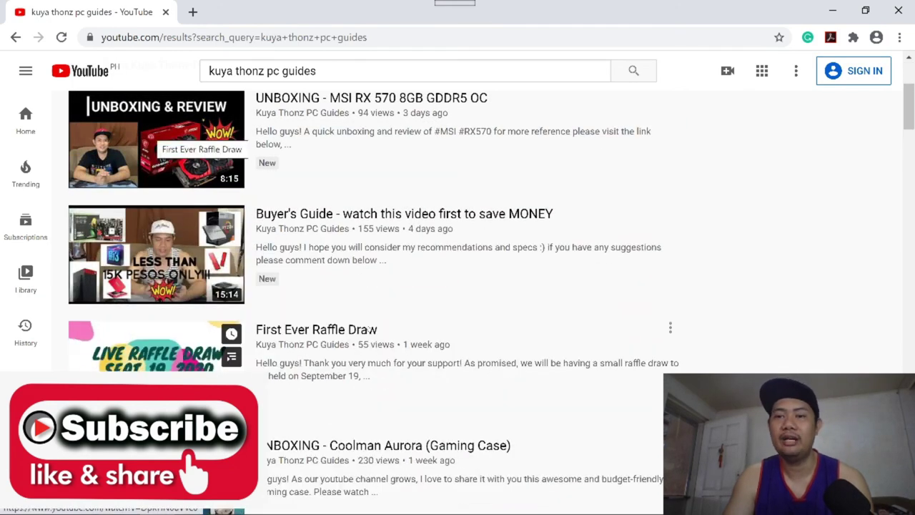
pyautogui.scroll(-1, 368, 329)
pyautogui.scroll(3, 368, 328)
pyautogui.scroll(-3, 368, 328)
pyautogui.scroll(-6, 368, 329)
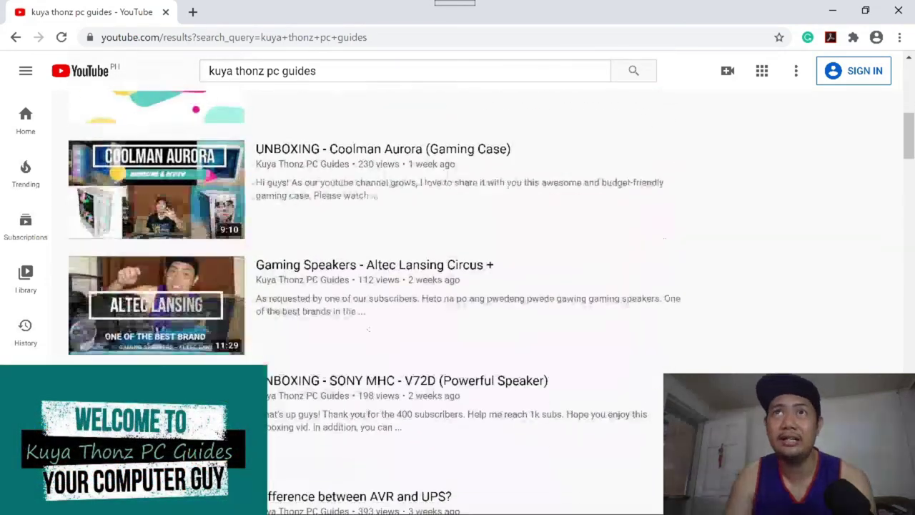
pyautogui.scroll(-2, 369, 327)
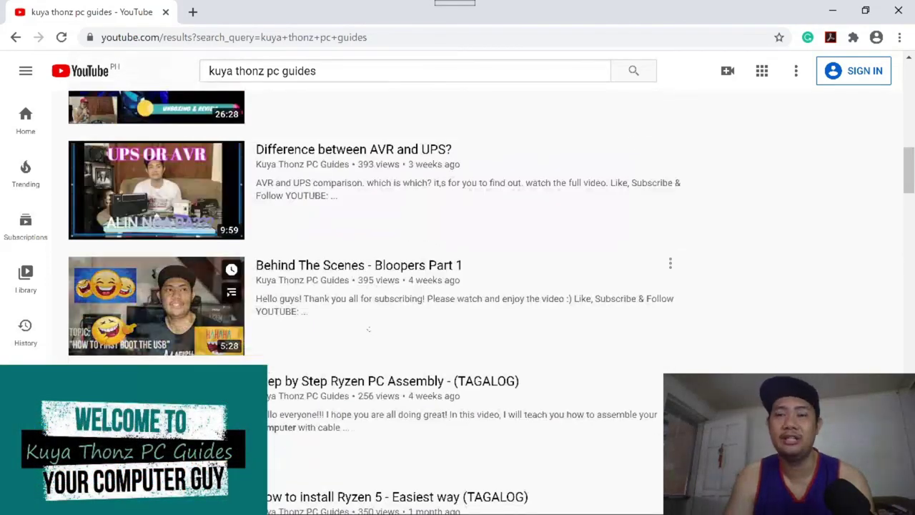
pyautogui.scroll(-4, 369, 327)
pyautogui.scroll(-2, 369, 327)
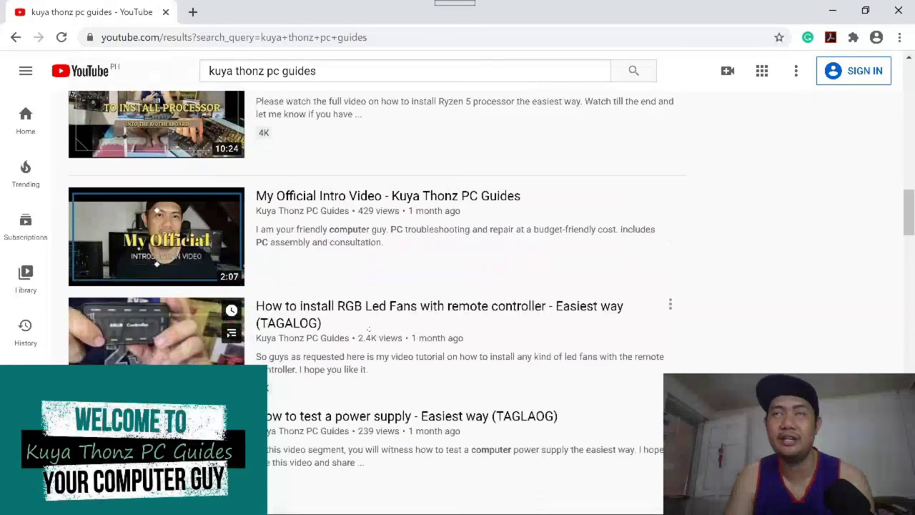
pyautogui.scroll(-5, 369, 328)
pyautogui.scroll(9, 365, 328)
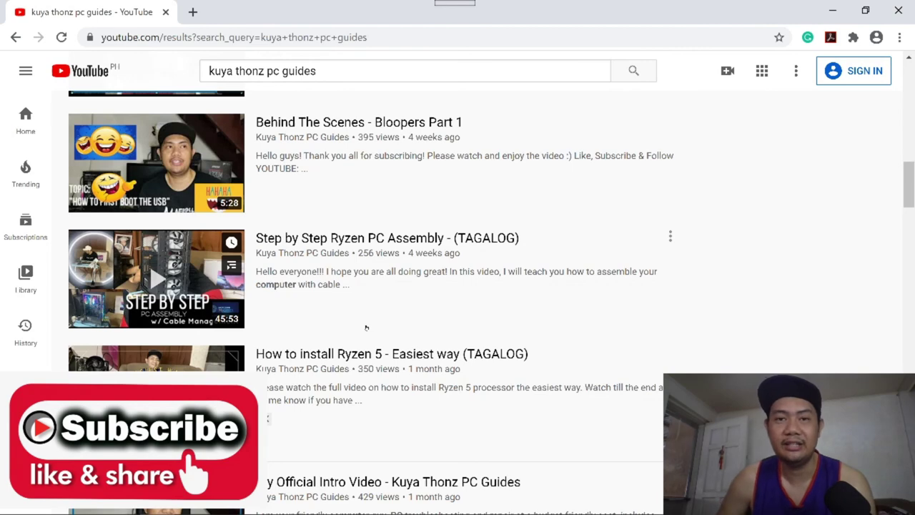
pyautogui.scroll(10, 365, 327)
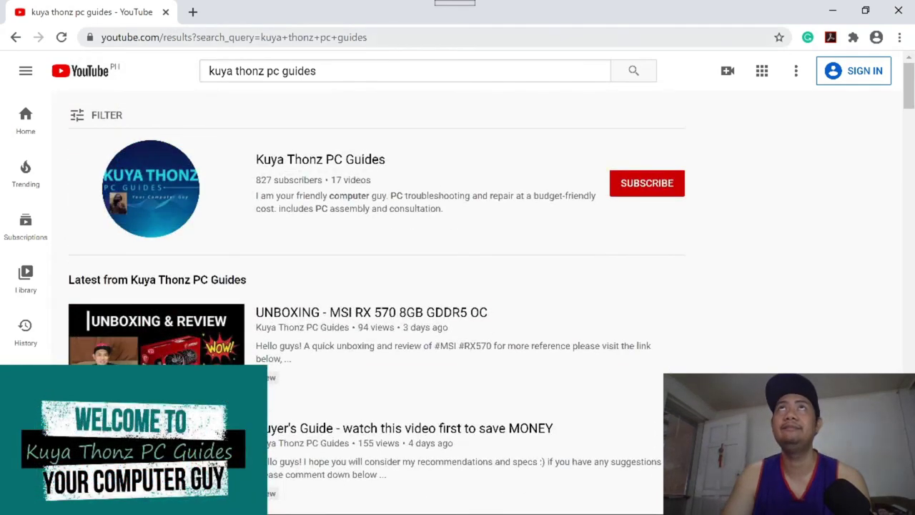
# - Go to google.com and search for "rufus"
pyautogui.click(307, 37)
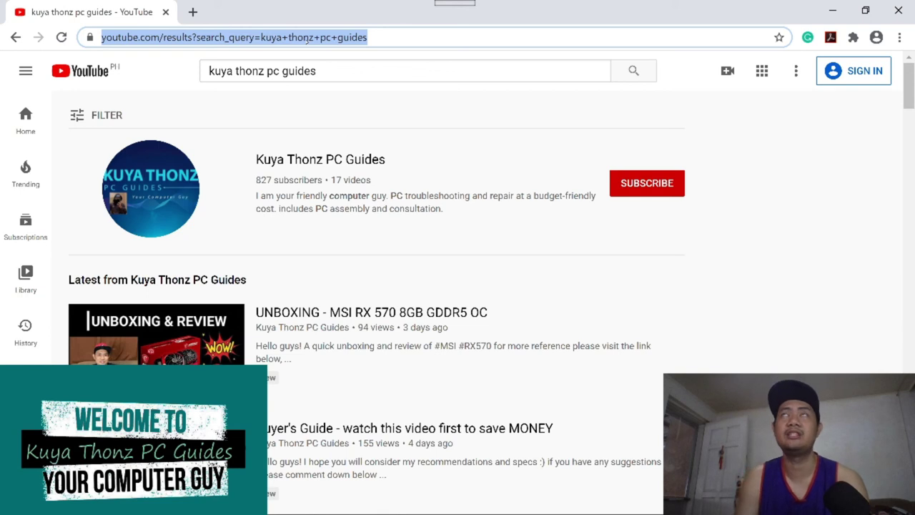
pyautogui.write('google.com')
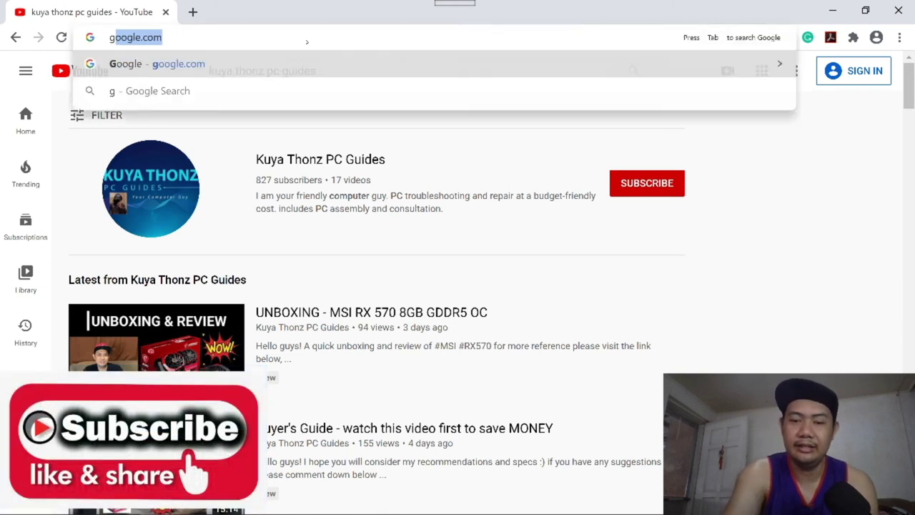
pyautogui.press('Return')
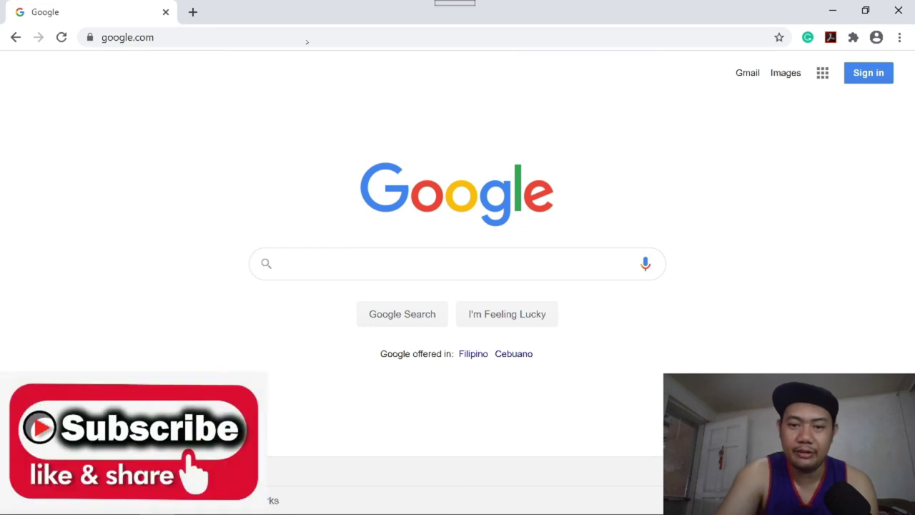
pyautogui.write('rufus')
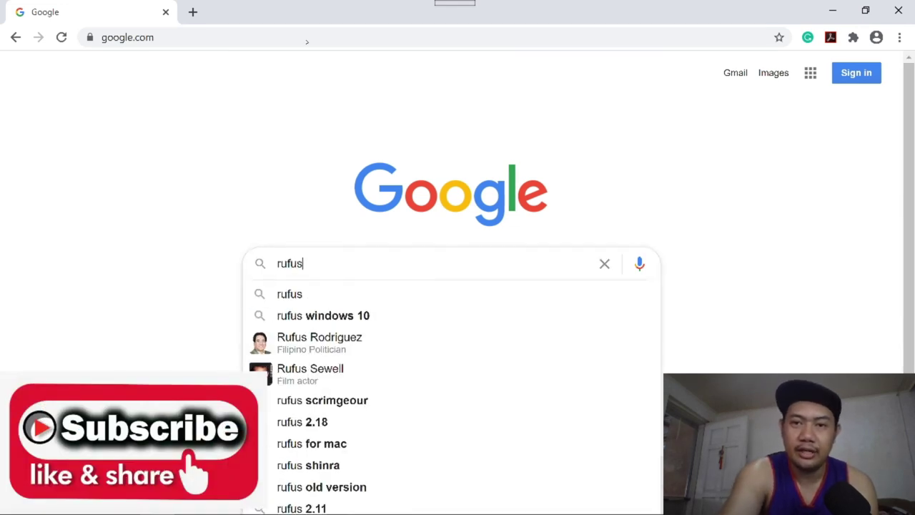
pyautogui.press('Return')
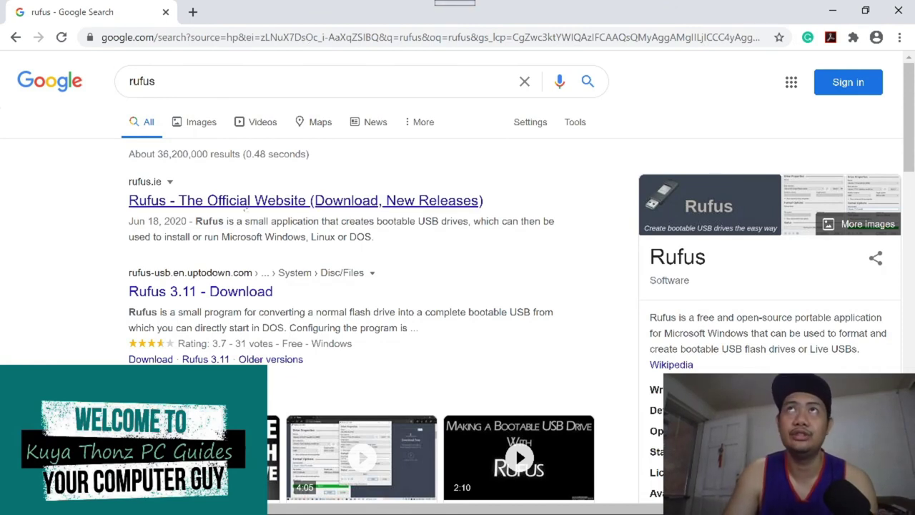
# - Open the official Rufus website from the search results and go to its Download section
pyautogui.click(245, 201)
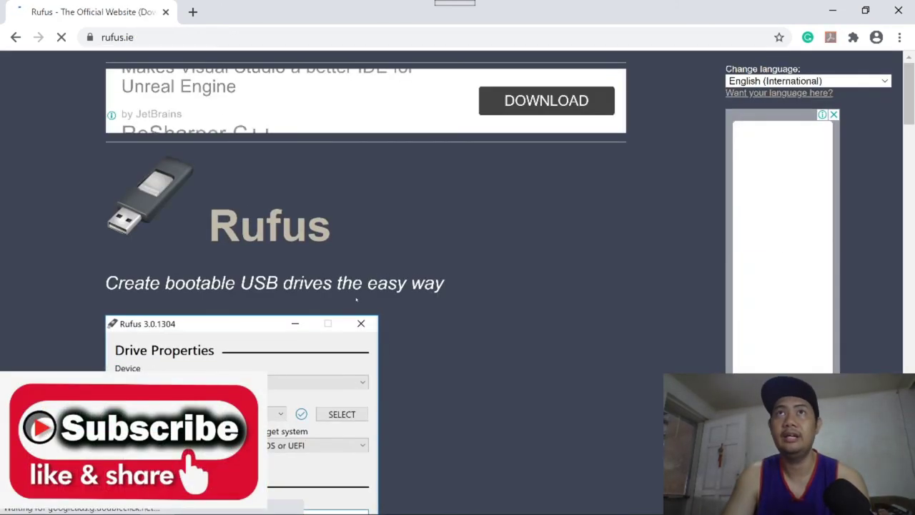
pyautogui.scroll(-2, 245, 209)
pyautogui.scroll(-1, 370, 299)
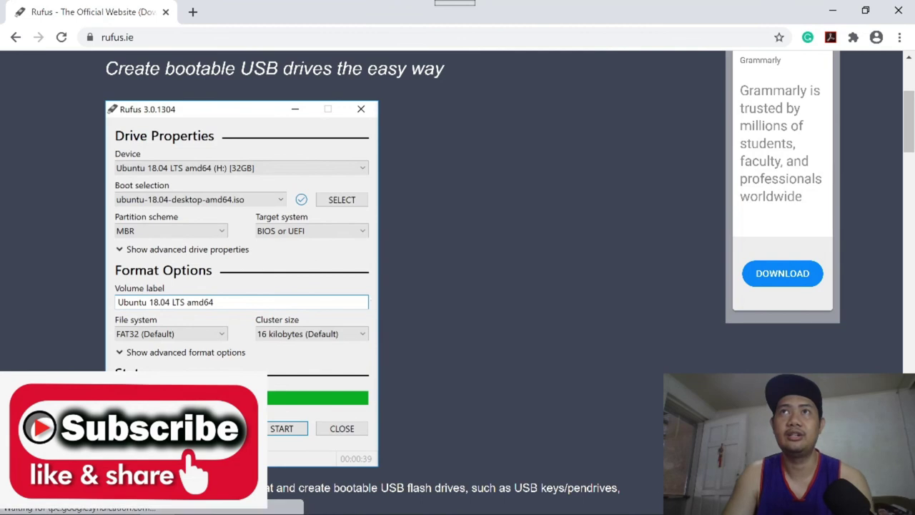
pyautogui.scroll(-3, 369, 299)
pyautogui.scroll(-2, 369, 299)
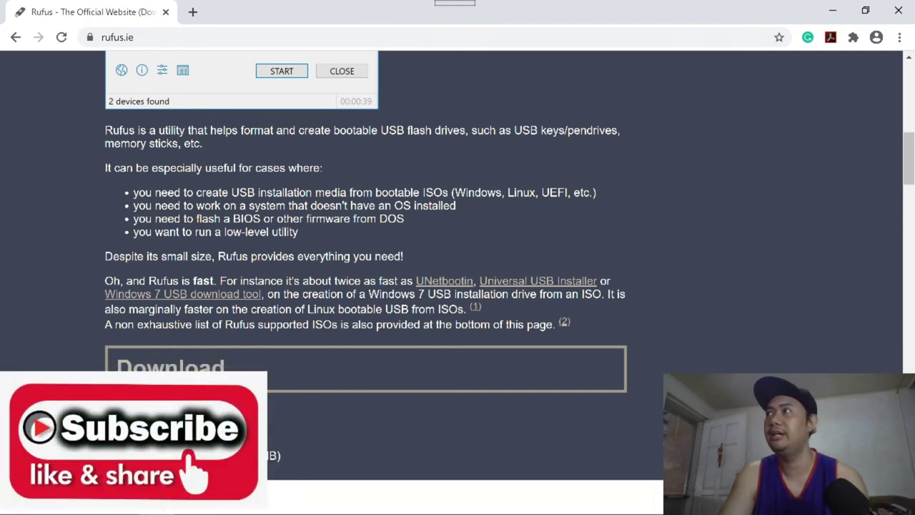
# - Remove the deleted win10-radeon-software-adrenalin-2020-edition installer entry from the browser's download list and close the list
pyautogui.hotkey('ctrl', 'j')
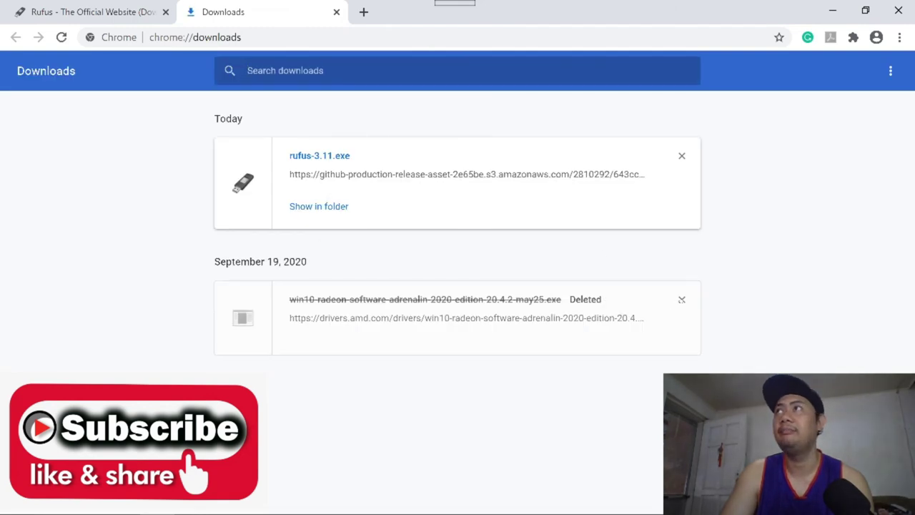
pyautogui.click(681, 299)
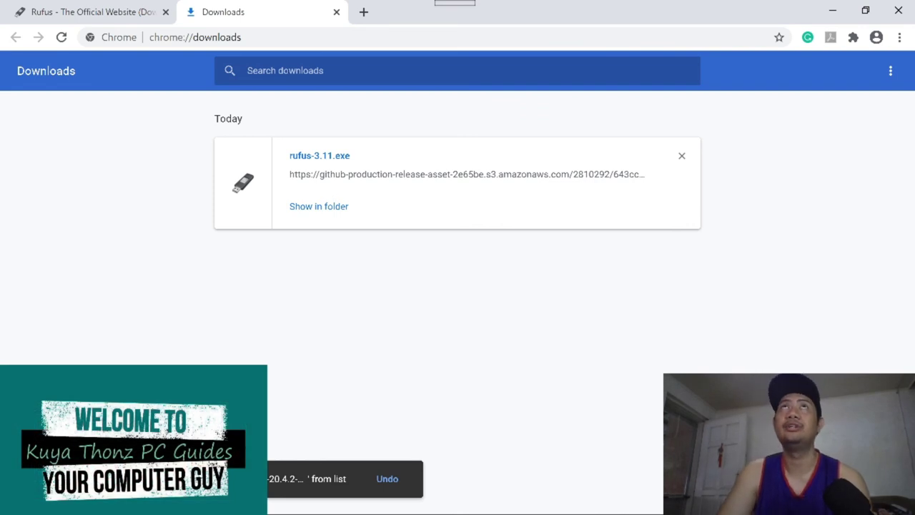
pyautogui.click(336, 12)
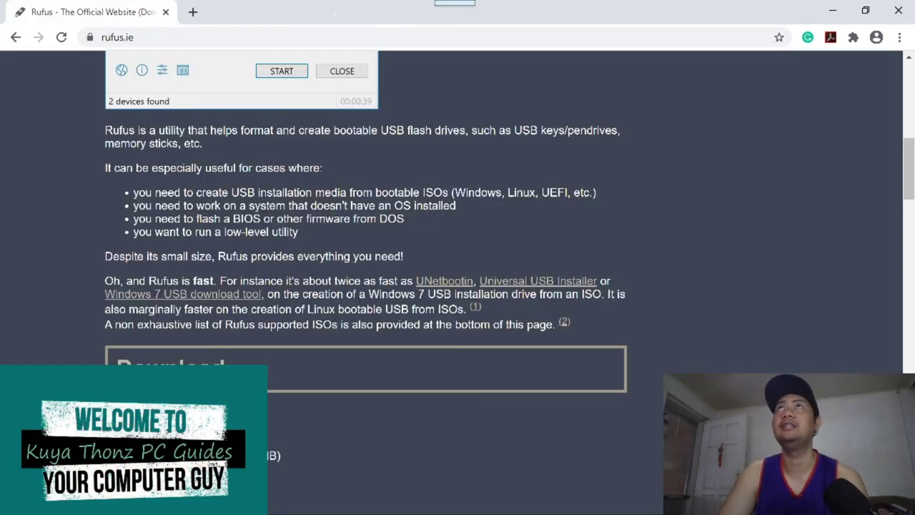
# - Minimize the browser and check the file details of the Windows 10 ISO and the rufus-2.18 copy on the desktop
pyautogui.click(833, 11)
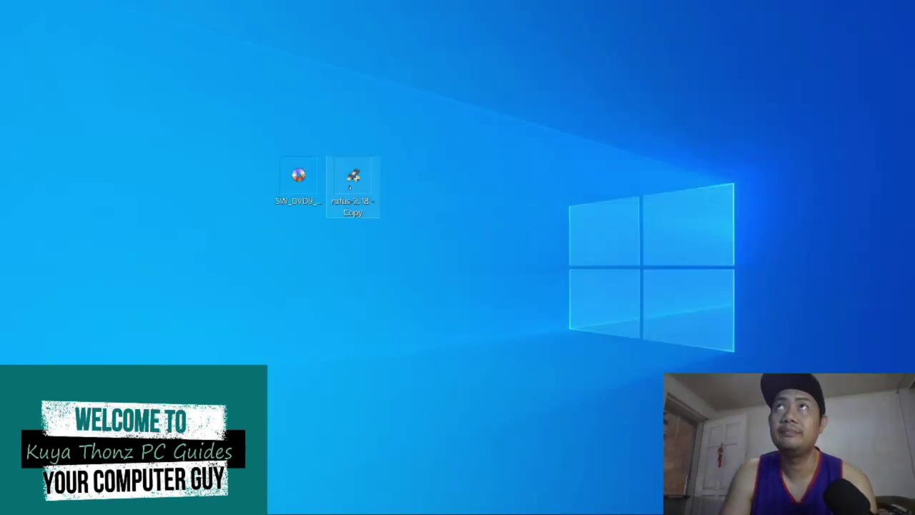
pyautogui.click(303, 192)
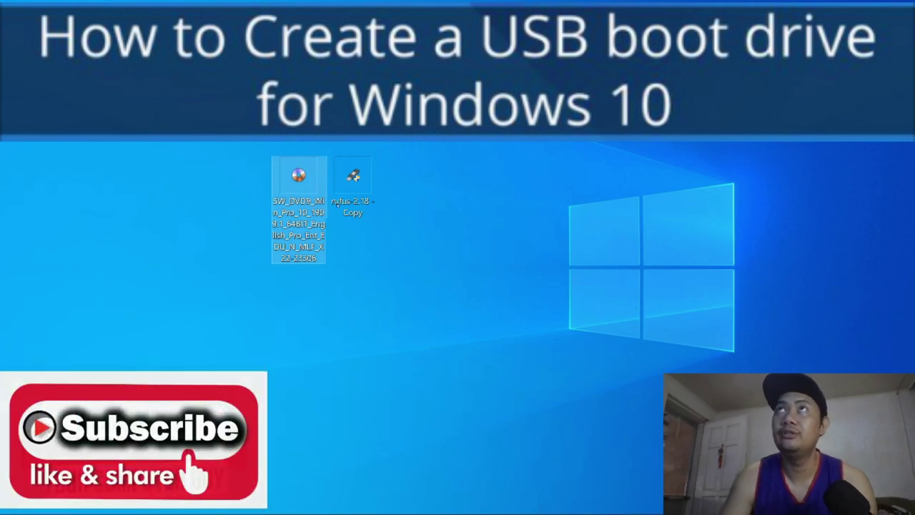
pyautogui.click(367, 213)
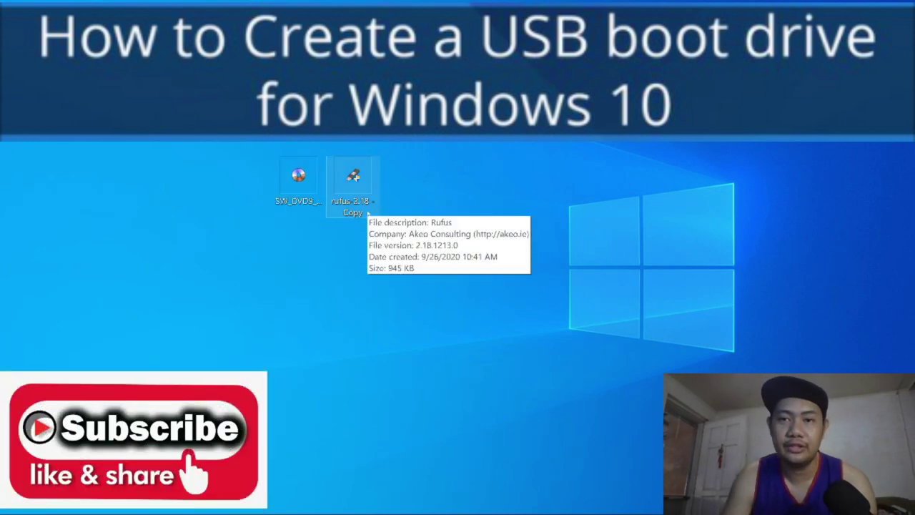
pyautogui.click(301, 206)
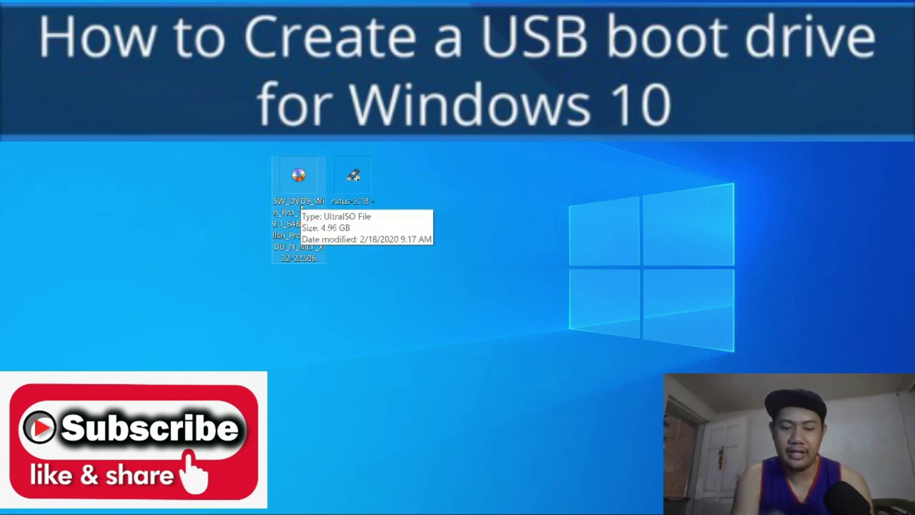